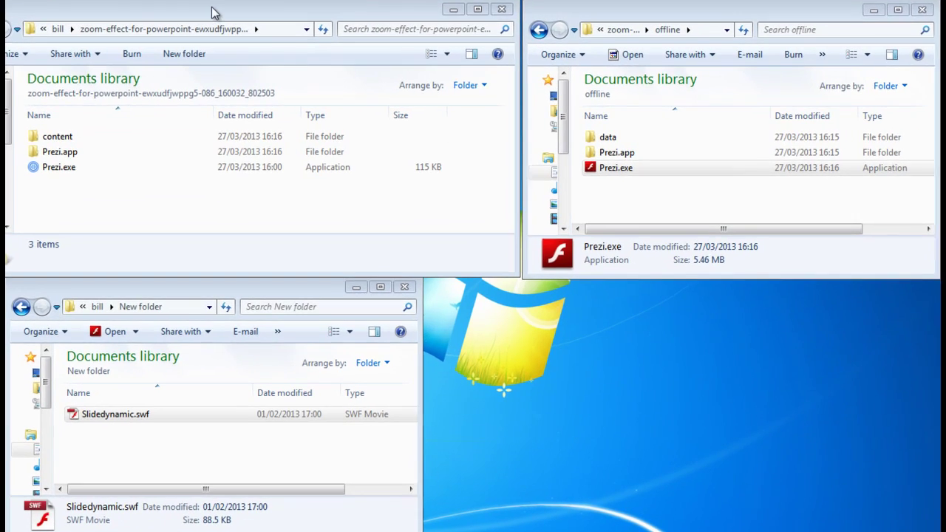
Play Prezi.exe from the zoom-effect-for-powerpoint folder, advance the presentation once and close it
drag(236, 22, 210, 5)
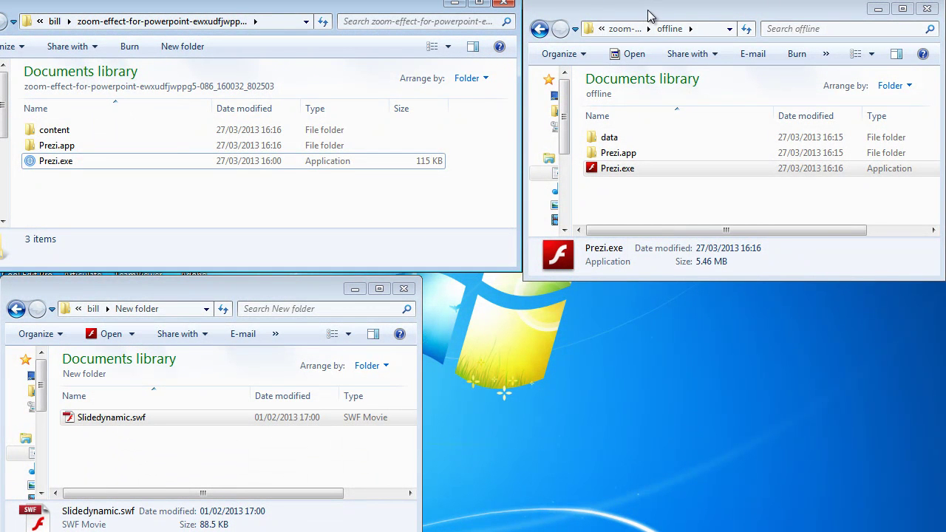
drag(648, 14, 648, 8)
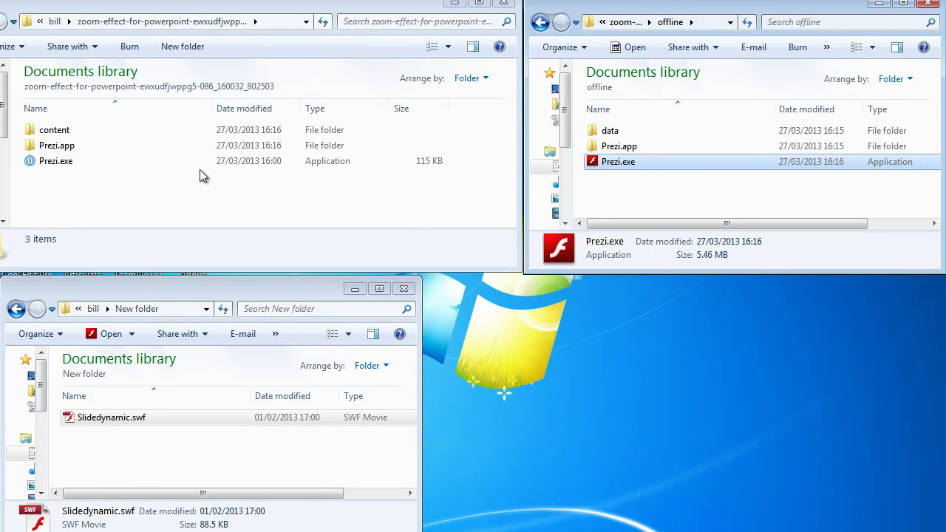
double_click(56, 164)
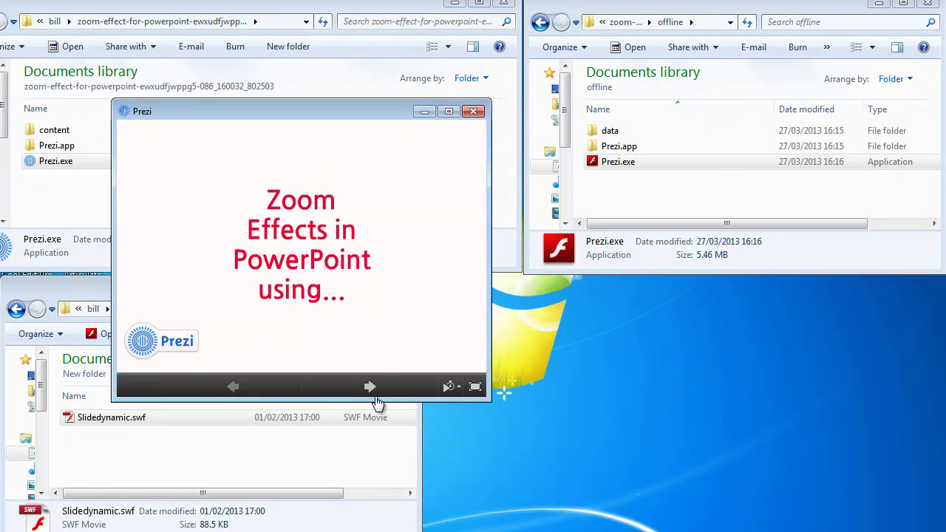
click(370, 386)
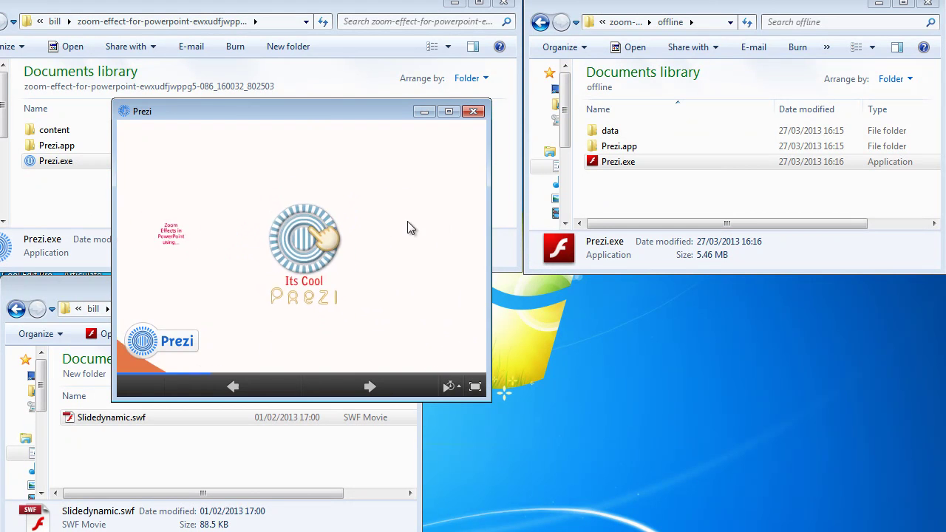
click(473, 111)
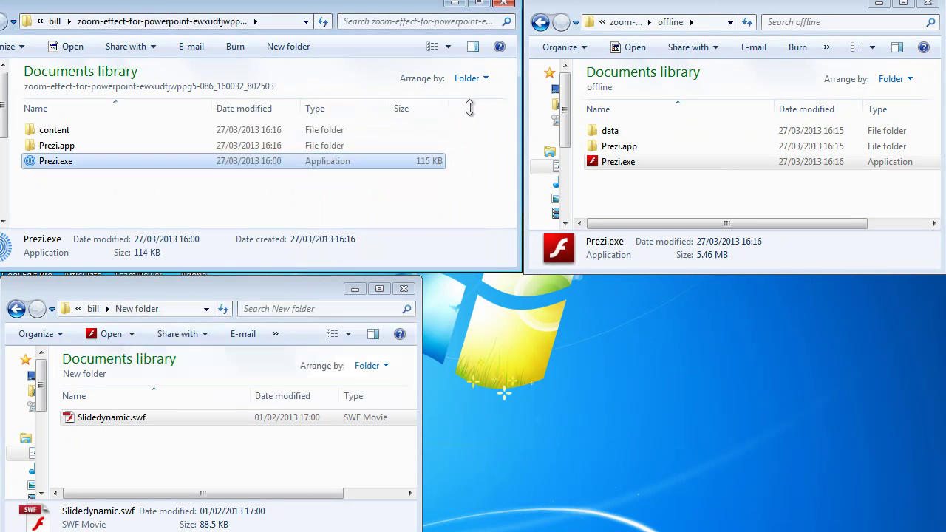
Play Prezi.exe from the offline folder, advance the presentation once and close the player
double_click(598, 164)
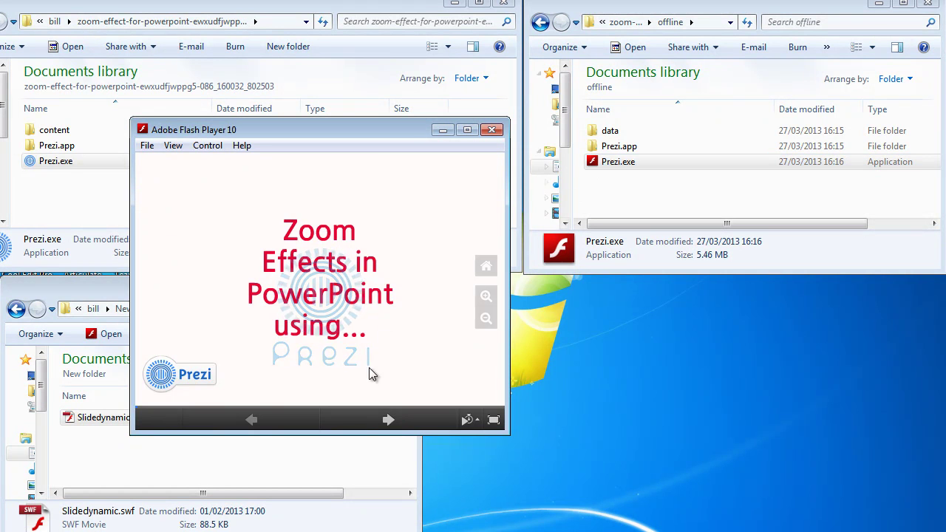
click(389, 420)
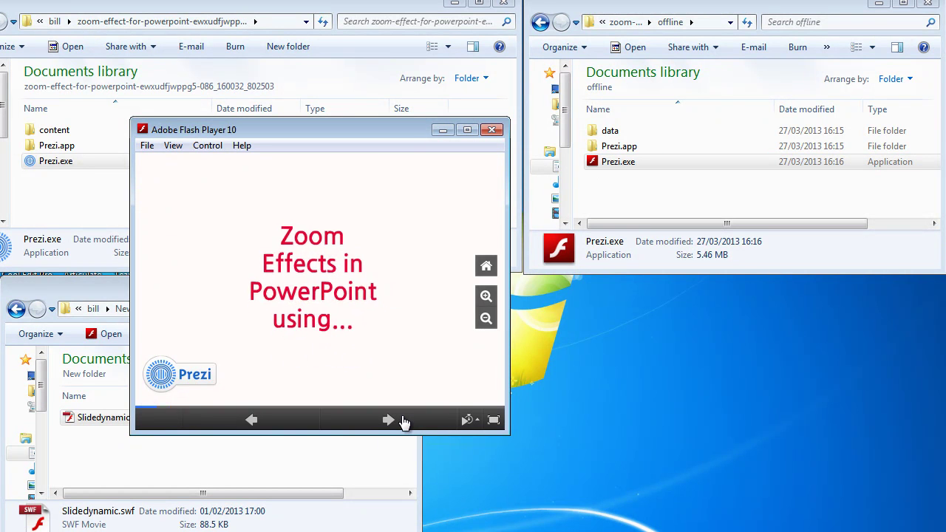
click(491, 129)
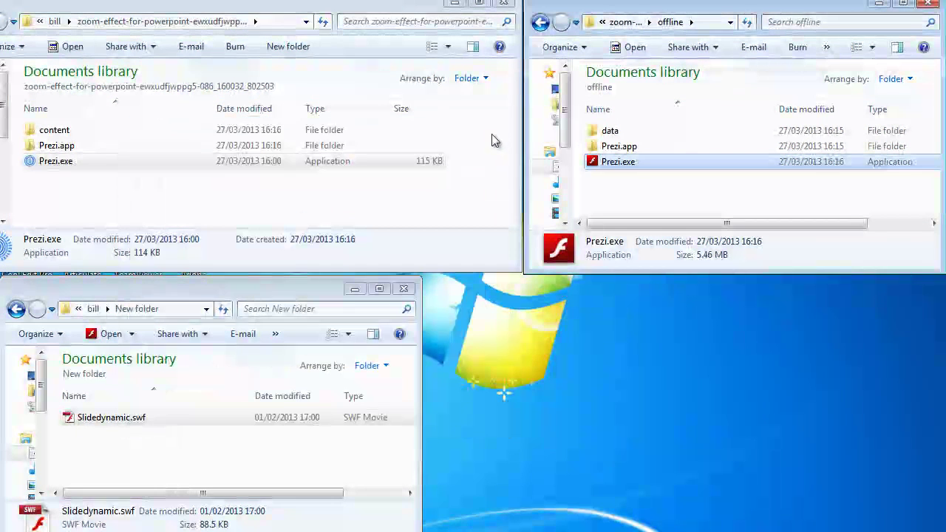
Copy Slidedynamic.swf from New folder into the zoom-effect-for-powerpoint folder, then test-run the copy there and close it
right_click(106, 418)
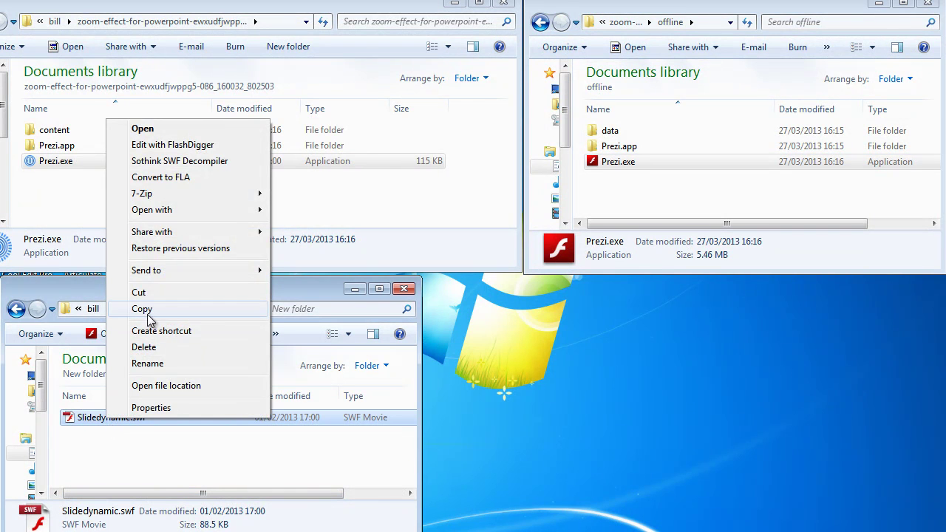
click(148, 309)
right_click(134, 209)
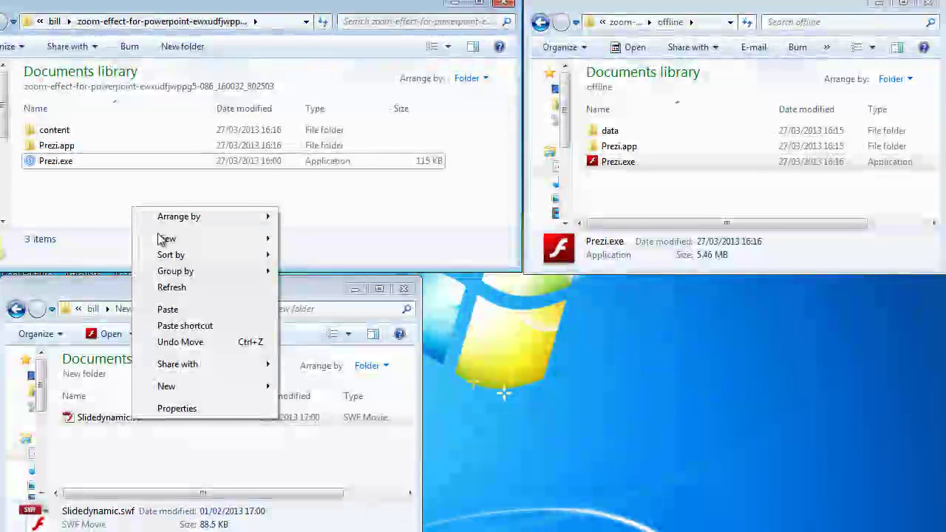
click(169, 312)
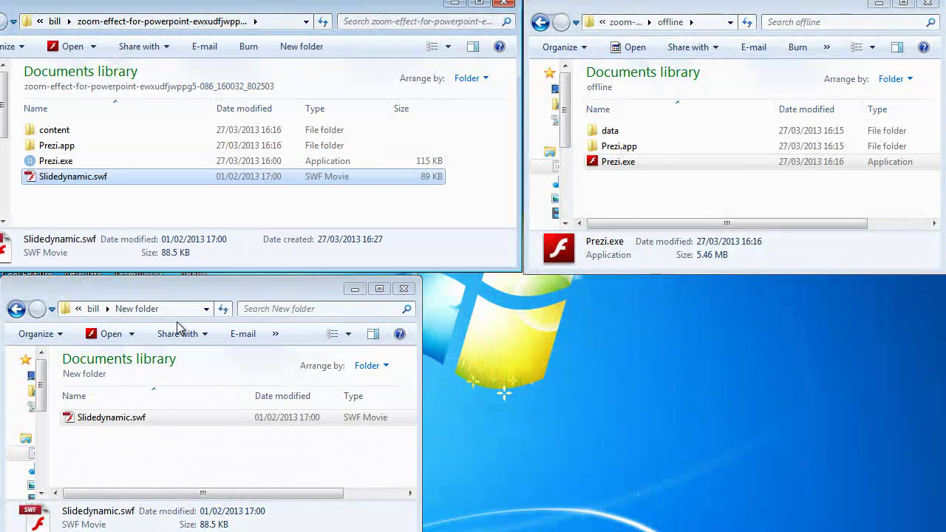
double_click(62, 176)
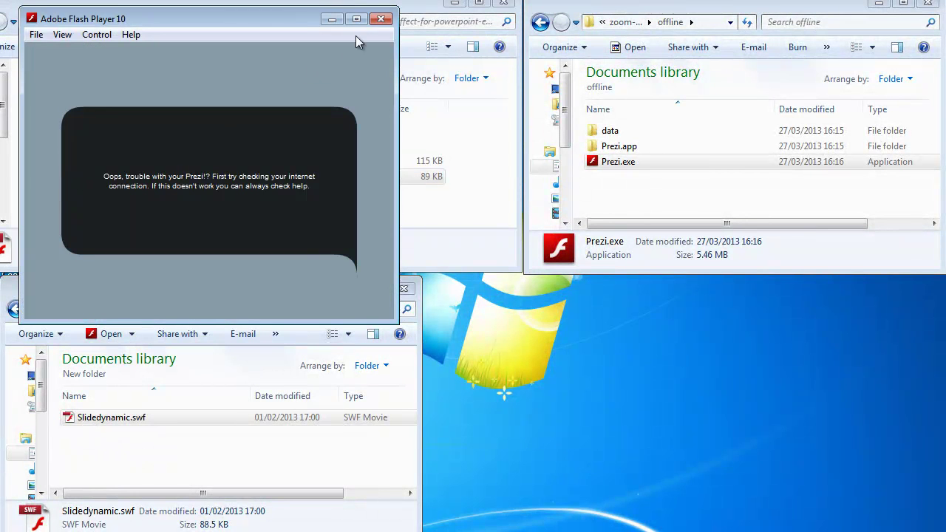
click(381, 19)
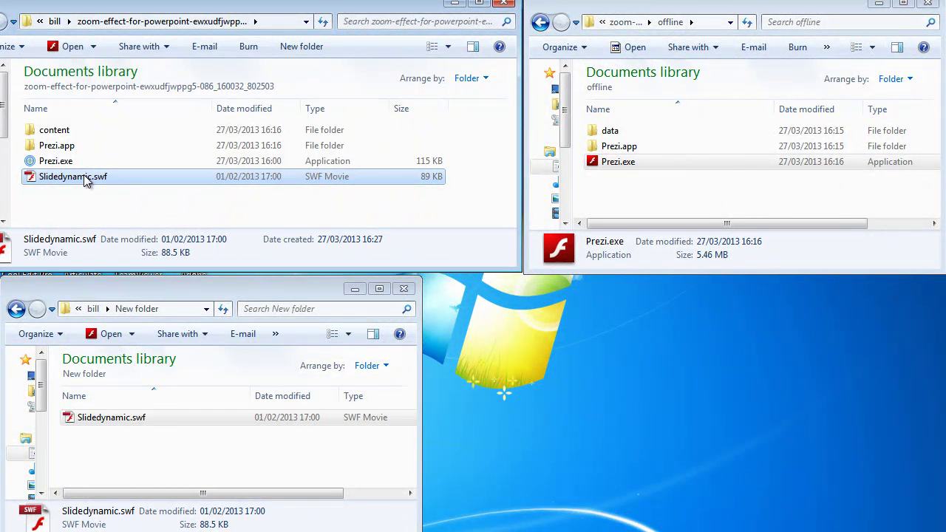
Move the Slidedynamic.swf copy into the offline folder, then test-run it there and close the player
drag(87, 178, 712, 195)
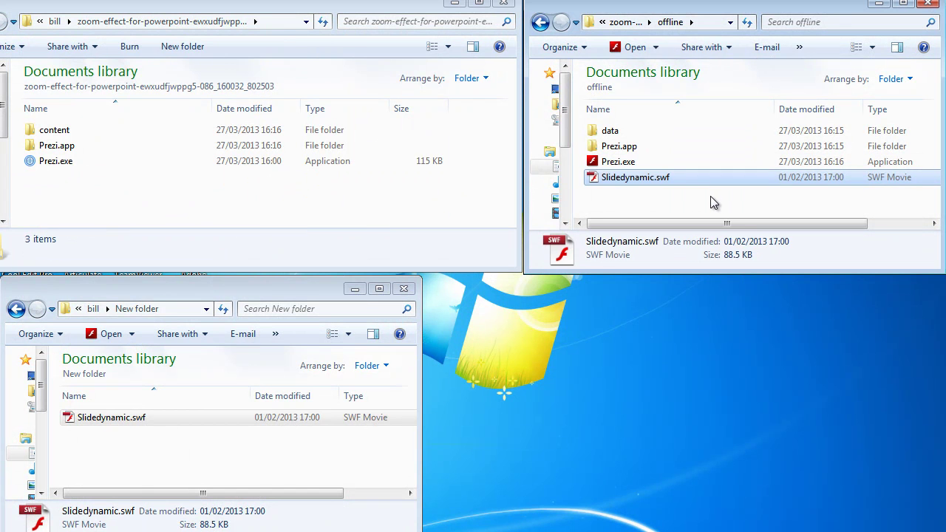
double_click(663, 182)
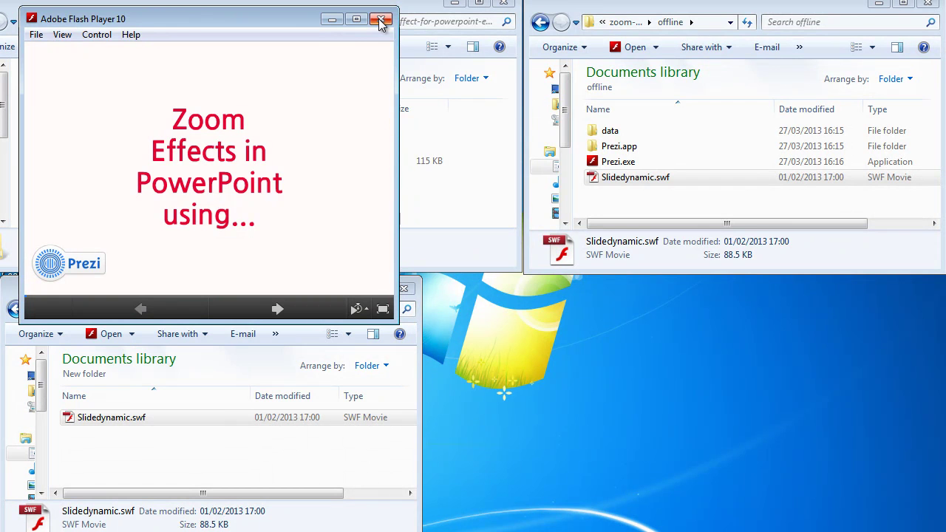
click(381, 20)
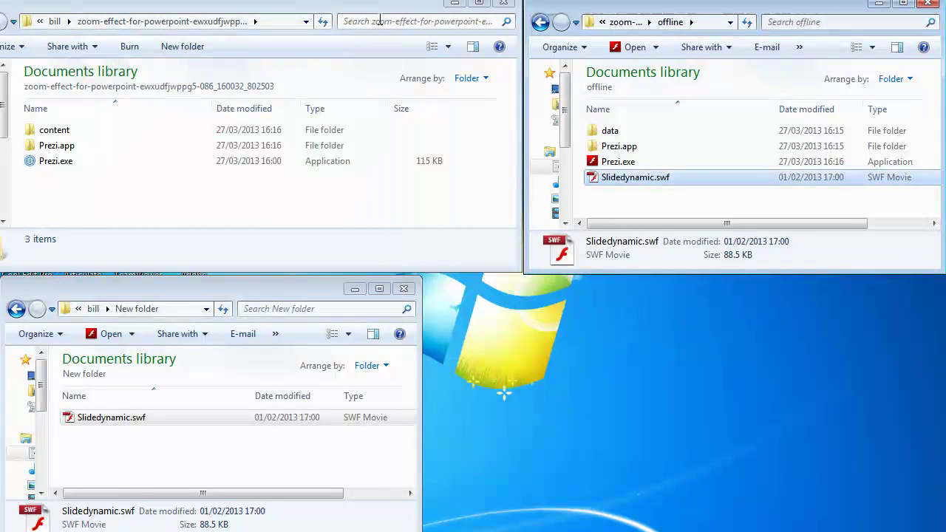
Delete Slidedynamic.swf from the offline folder, sending it to the Recycle Bin
click(616, 179)
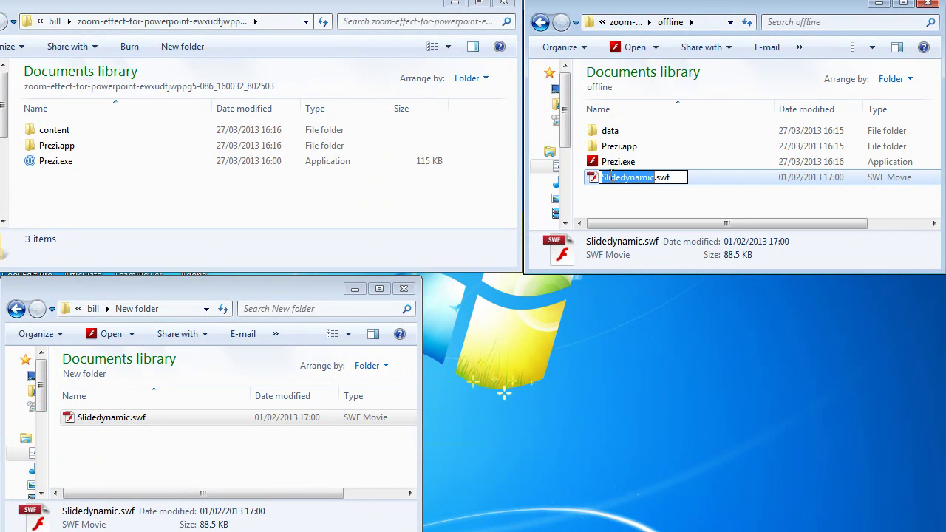
click(592, 179)
key(Delete)
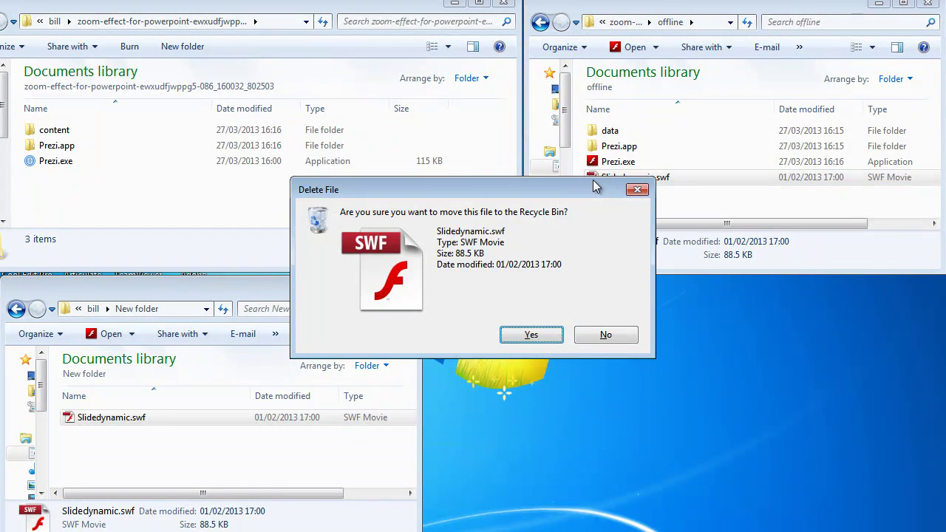
click(522, 336)
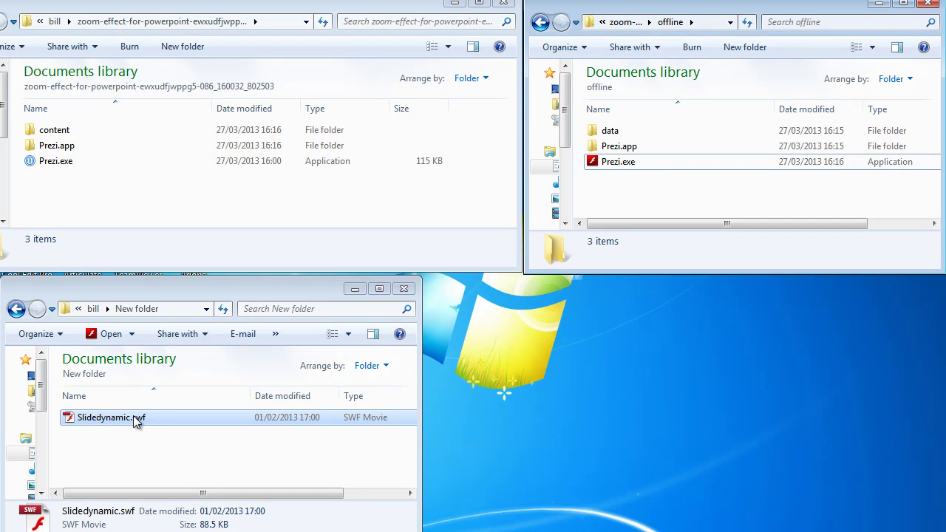
Copy the data folder from the newer Prezi's content folder into New folder beside Slidedynamic.swf
click(36, 97)
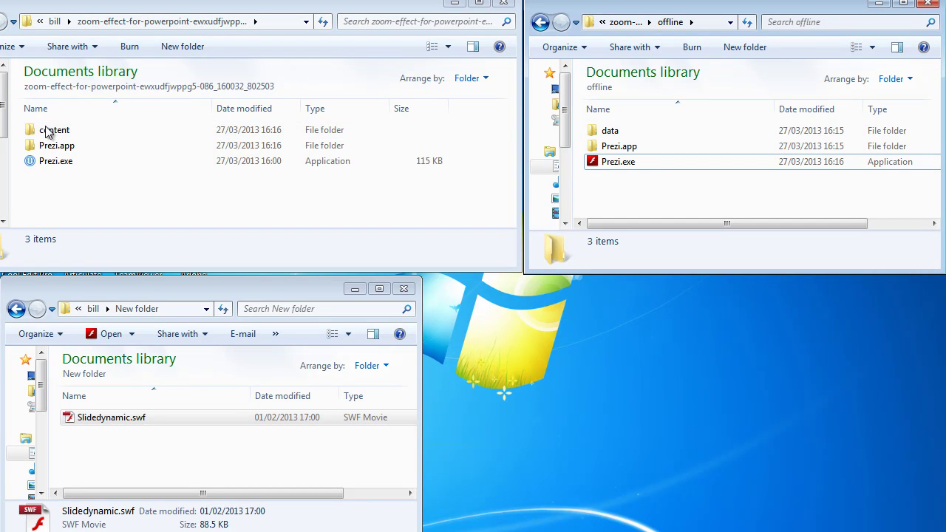
double_click(52, 131)
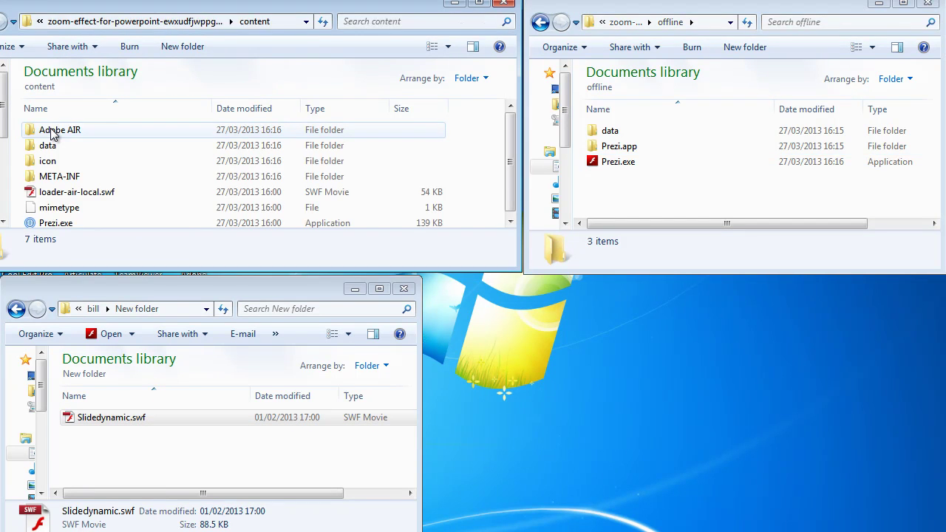
right_click(48, 151)
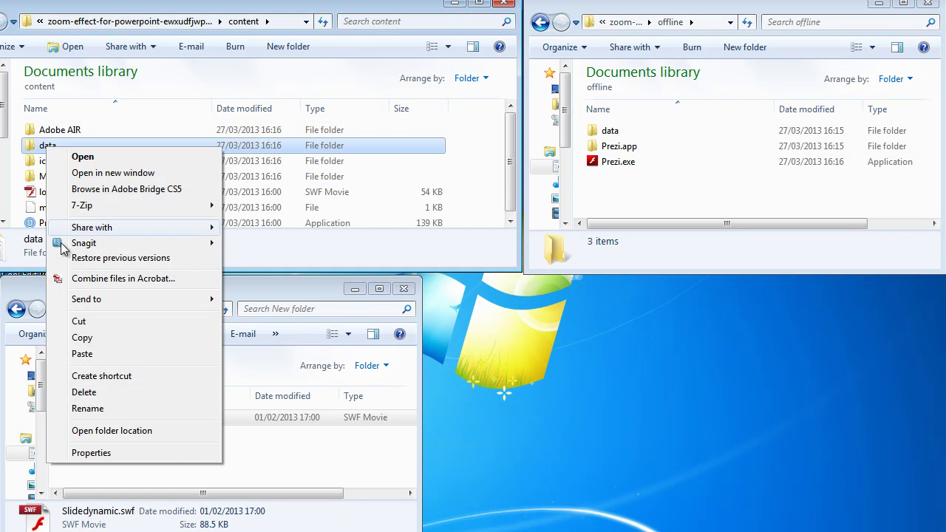
click(82, 337)
click(101, 450)
right_click(99, 443)
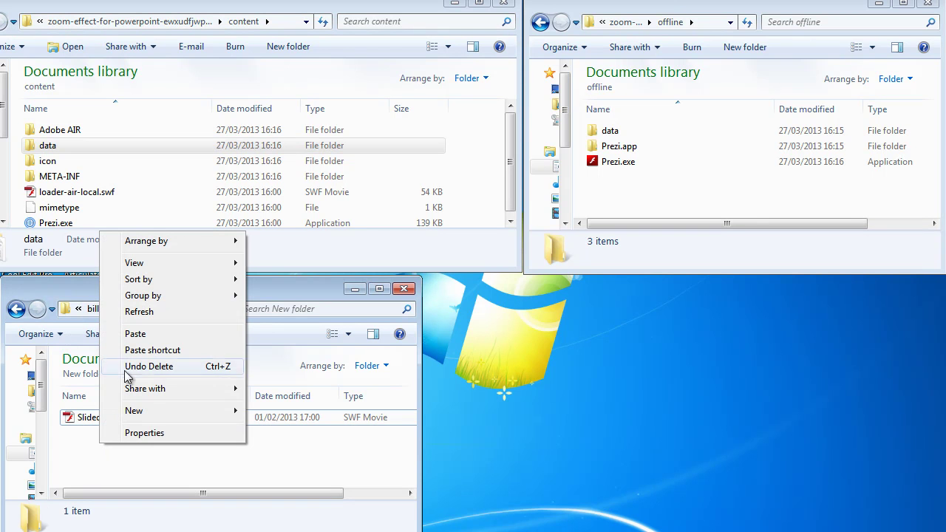
click(135, 334)
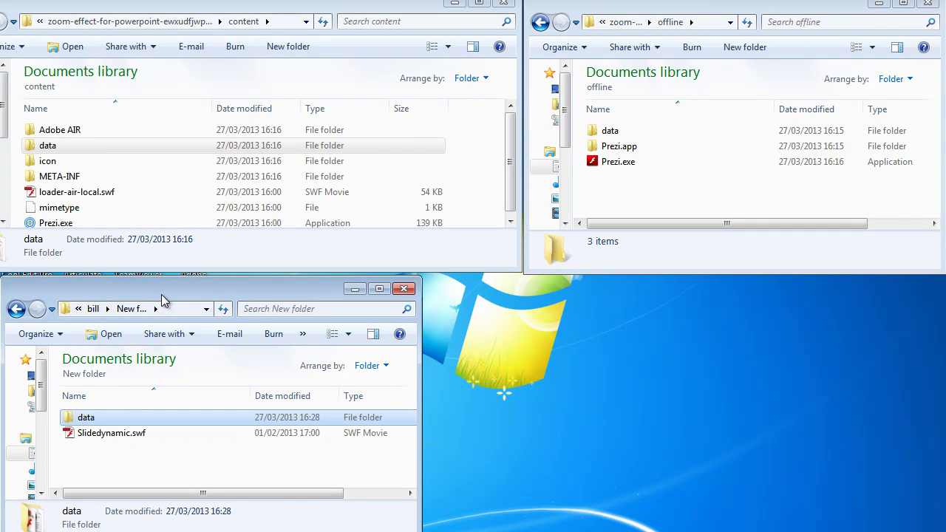
drag(161, 295, 189, 286)
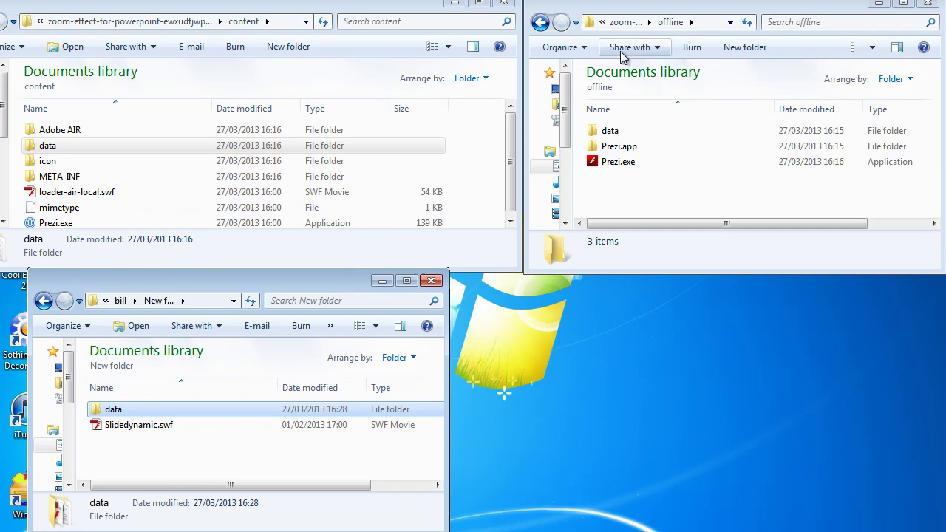
Copy the Prezi.app folder from the offline folder into New folder
click(618, 7)
mouse_move(607, 147)
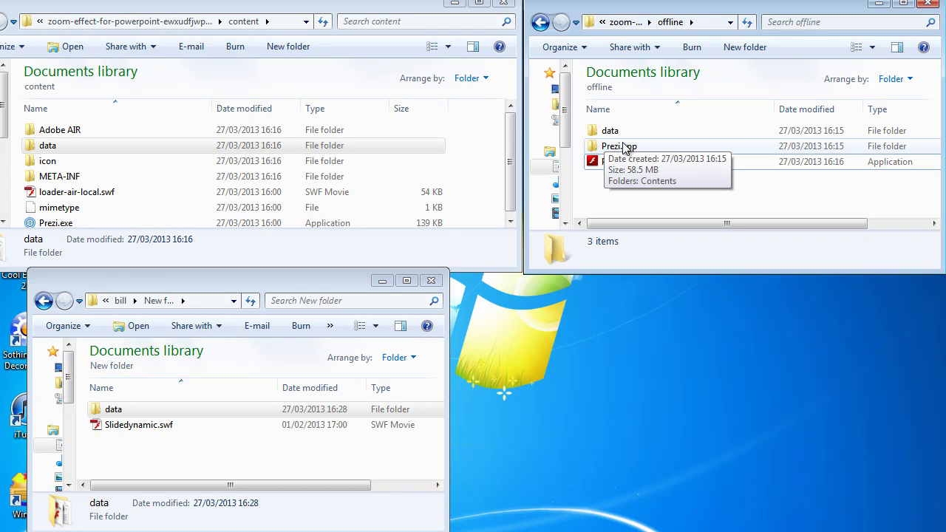
right_click(621, 149)
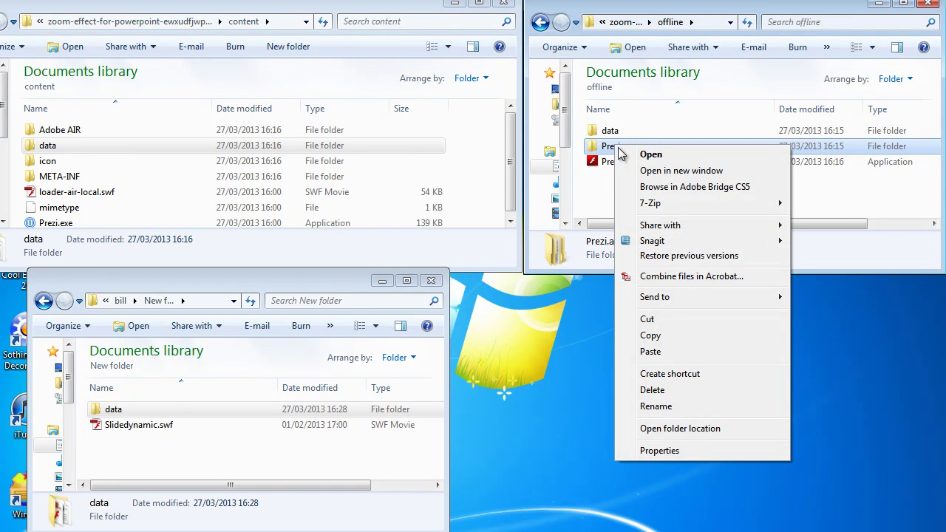
click(651, 335)
click(90, 459)
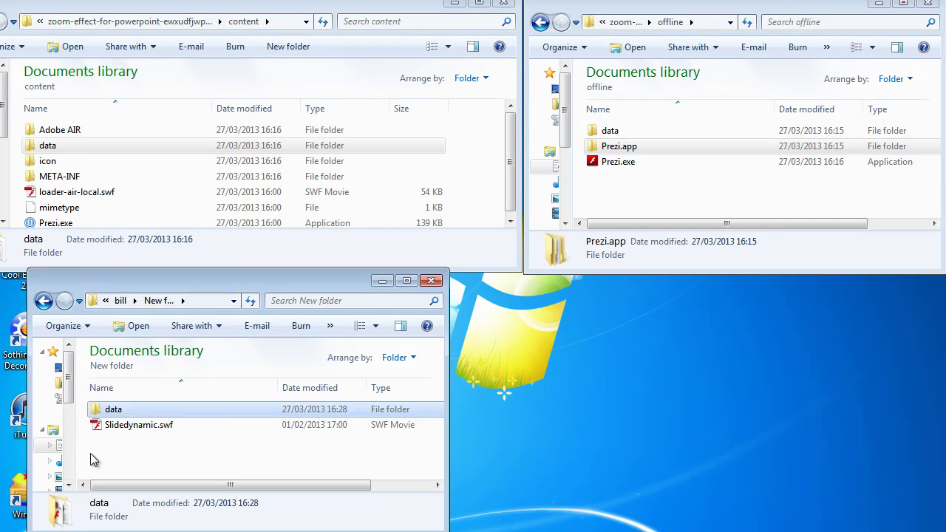
right_click(90, 453)
click(148, 342)
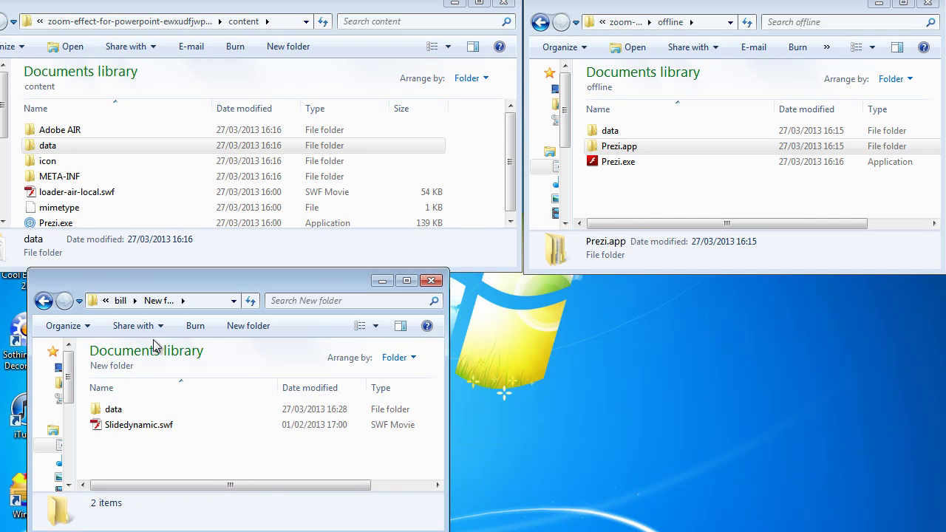
Test-run Slidedynamic.swf in New folder and close the player
drag(168, 289, 185, 266)
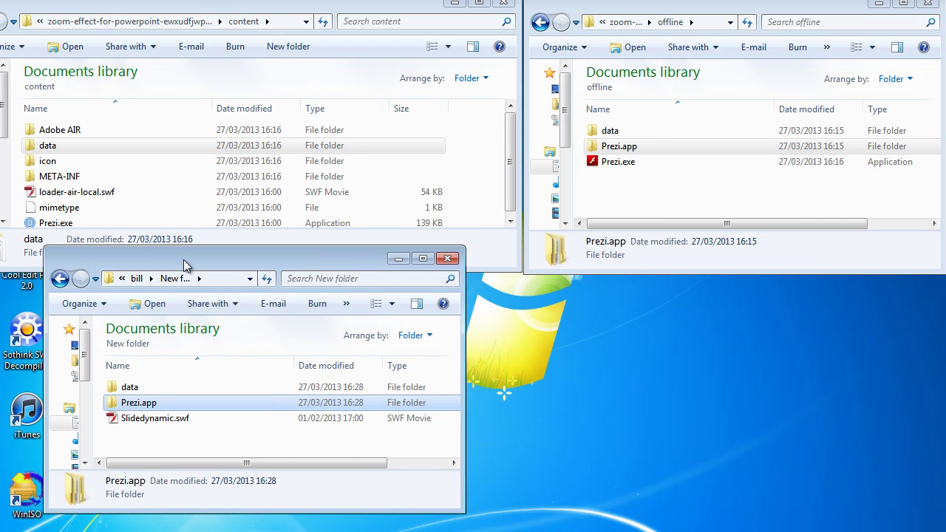
double_click(159, 424)
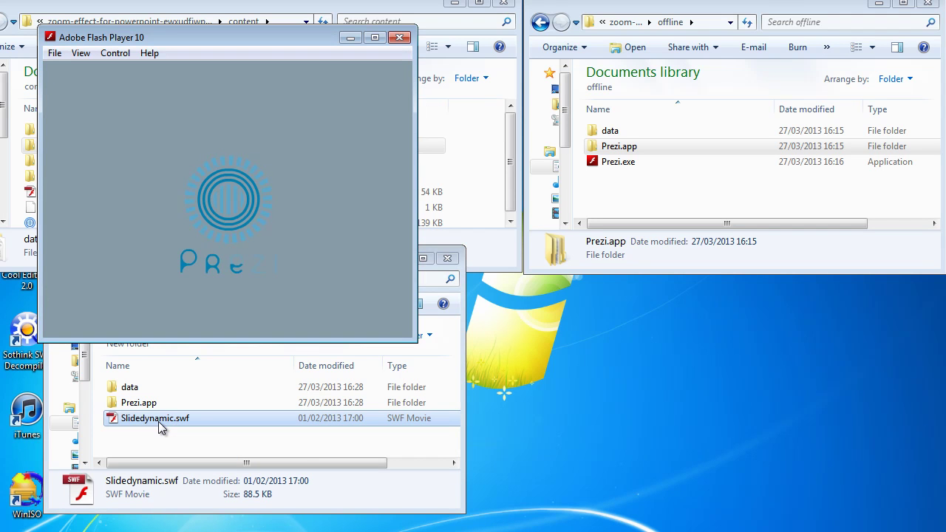
click(400, 37)
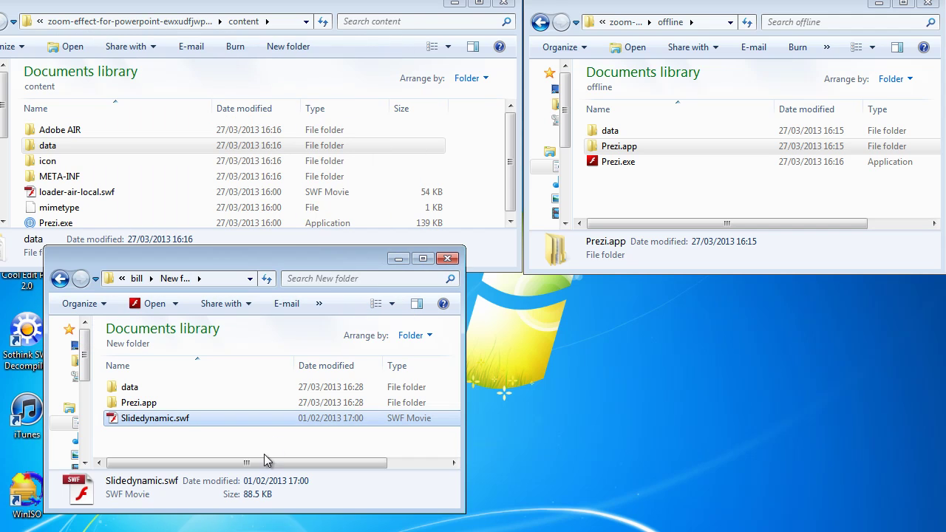
Delete main.swf from the data folder inside New folder, sending it to the Recycle Bin
double_click(127, 392)
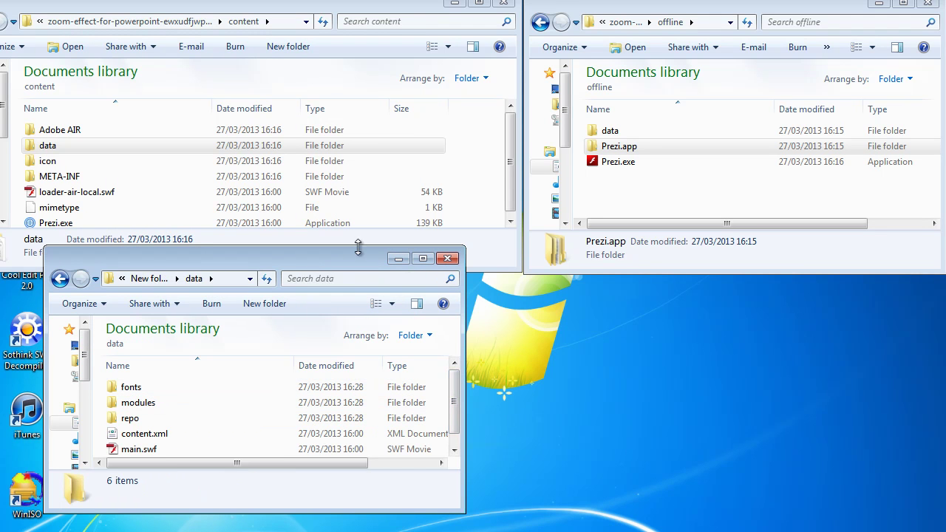
drag(357, 247, 358, 169)
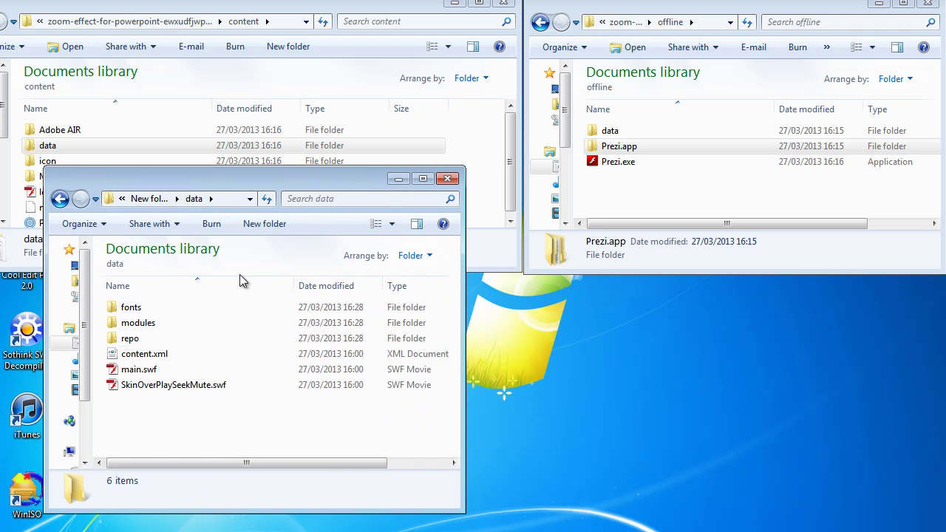
click(136, 373)
key(Delete)
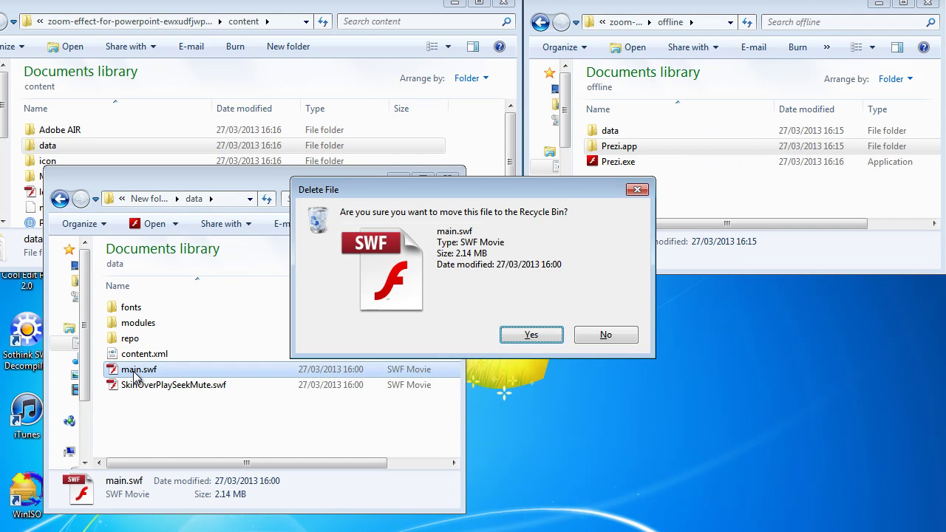
click(504, 339)
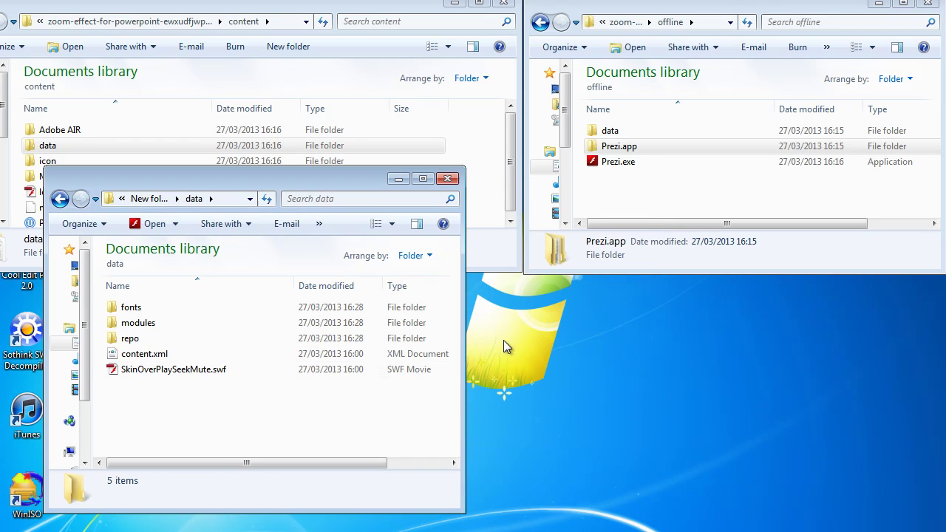
Copy main.swf from the offline folder's data folder into the data folder inside New folder
double_click(602, 134)
click(605, 195)
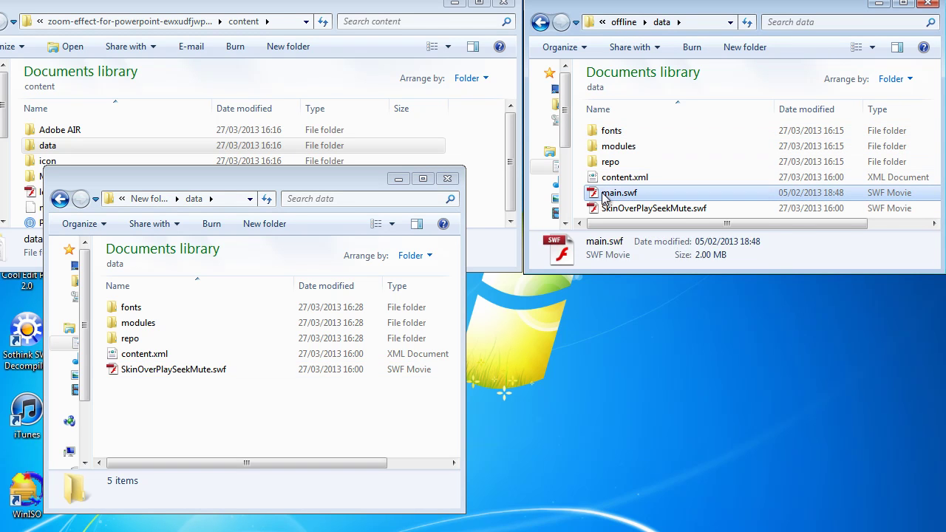
right_click(605, 196)
click(632, 386)
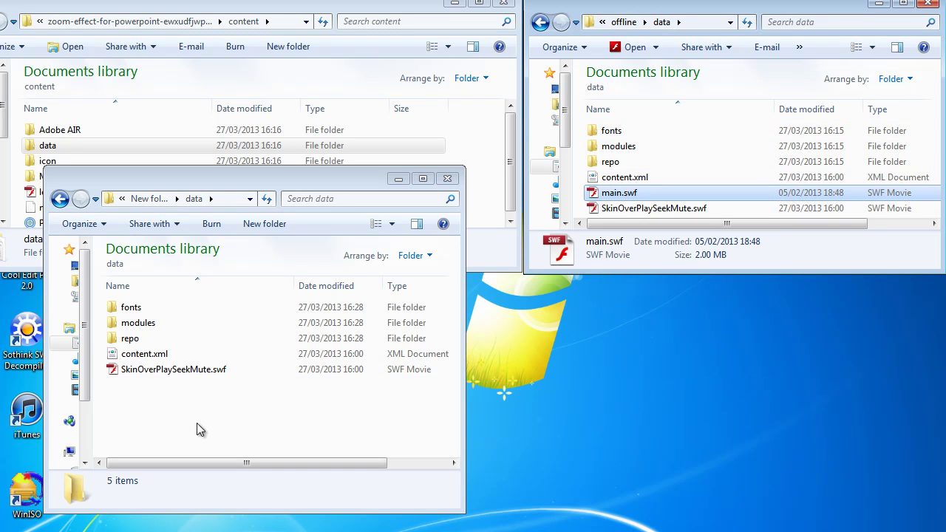
right_click(163, 419)
click(219, 307)
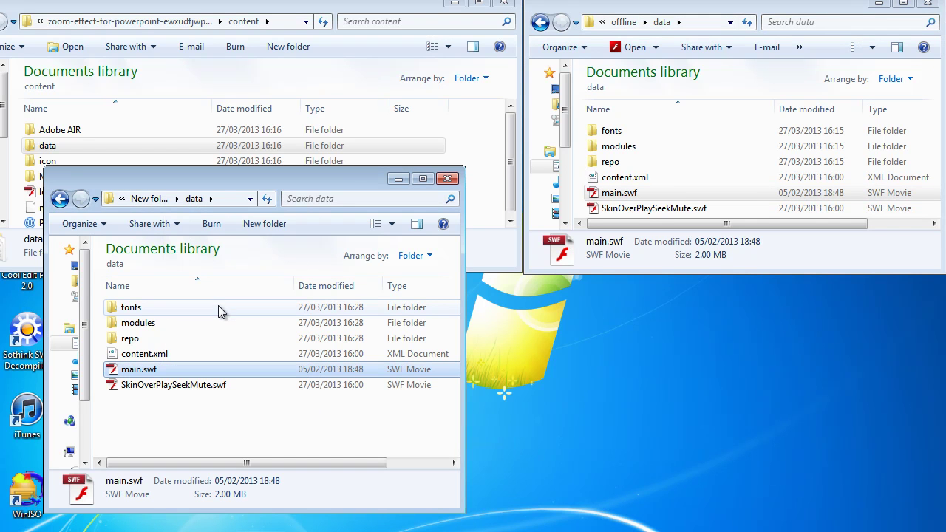
Return to New folder, test-run Slidedynamic.swf and close the player
click(60, 198)
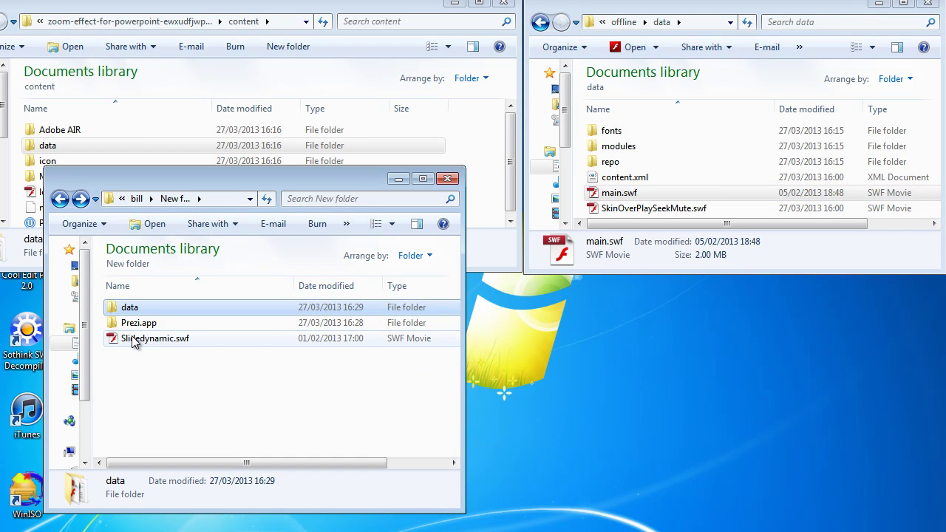
double_click(133, 338)
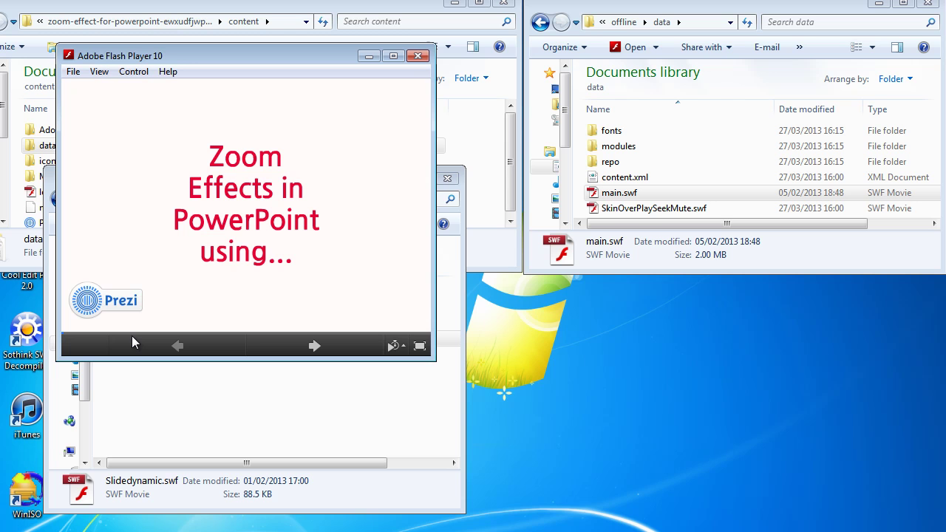
click(423, 58)
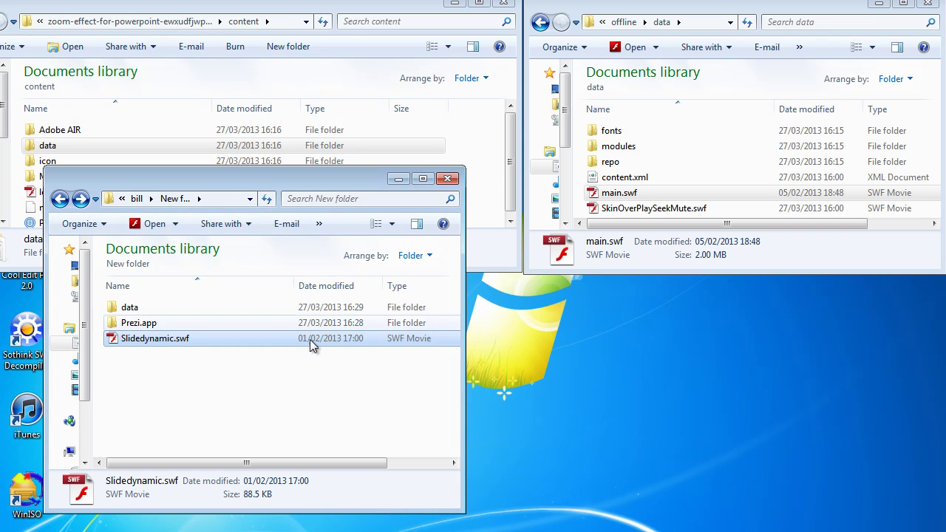
click(149, 323)
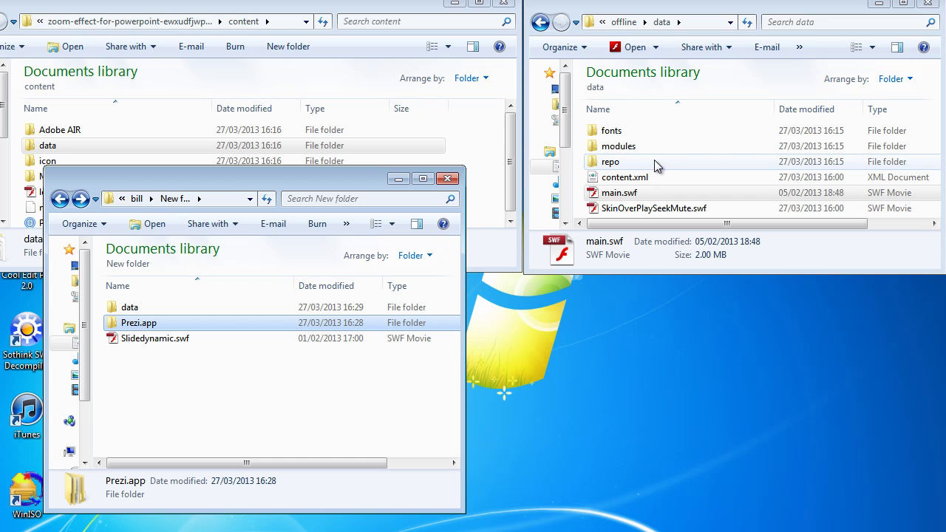
click(607, 197)
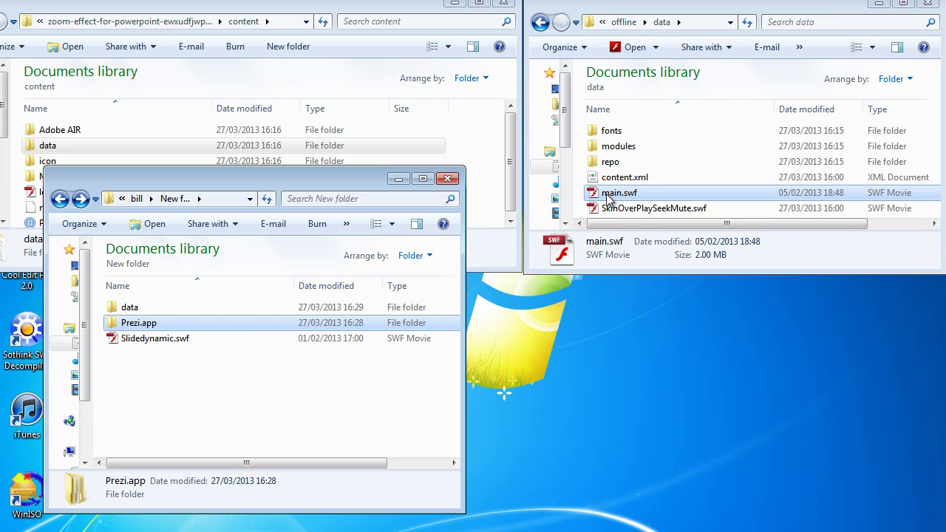